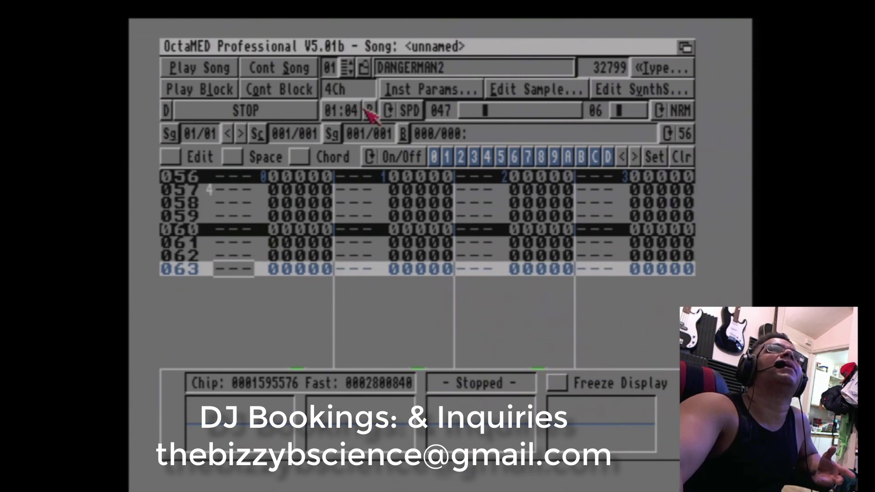
- Play the block once, stop it, and open the DANGERMAN2 waveform in the Sample Editor
click(185, 89)
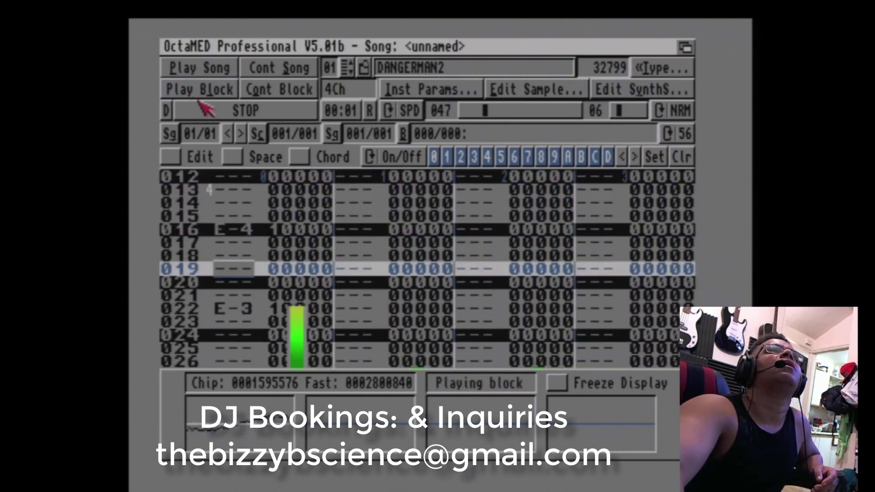
click(203, 109)
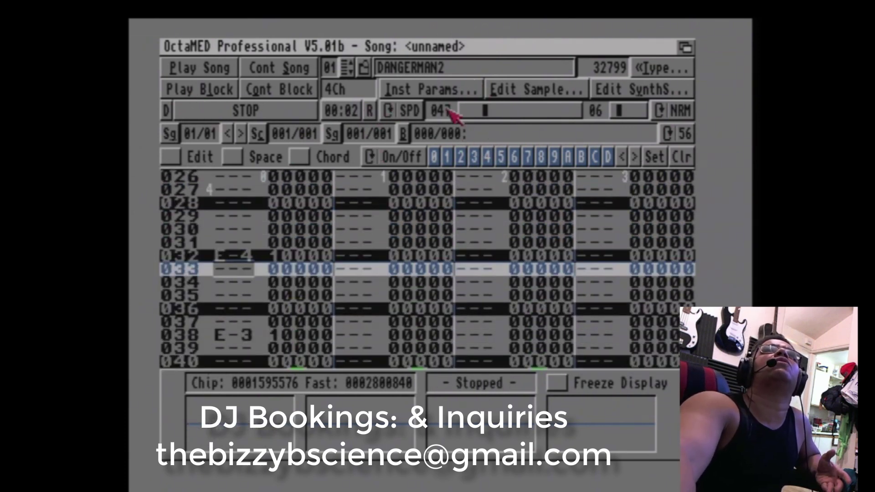
click(528, 91)
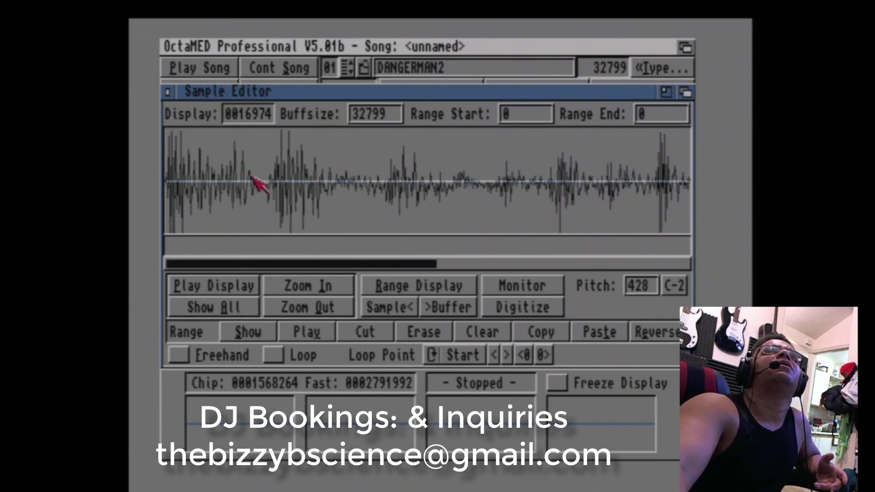
- Mark a stretch of the DANGERMAN2 break and audition it three times
drag(266, 181, 692, 182)
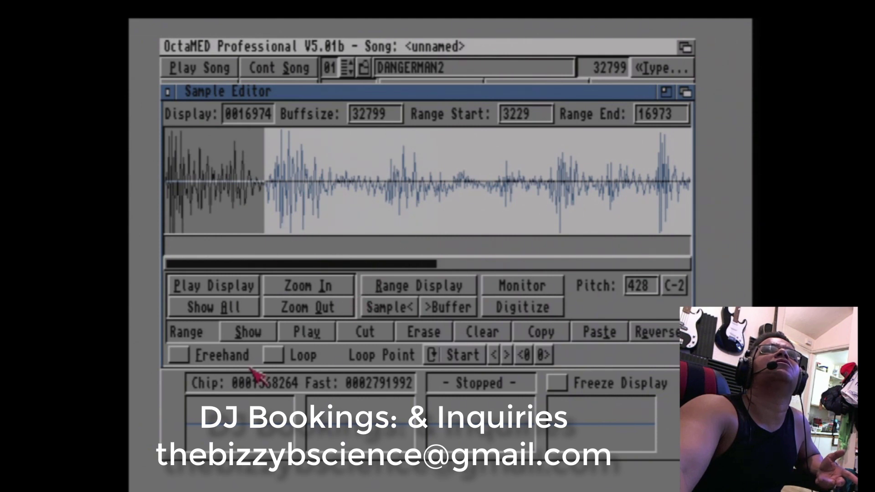
click(314, 337)
click(315, 337)
click(314, 337)
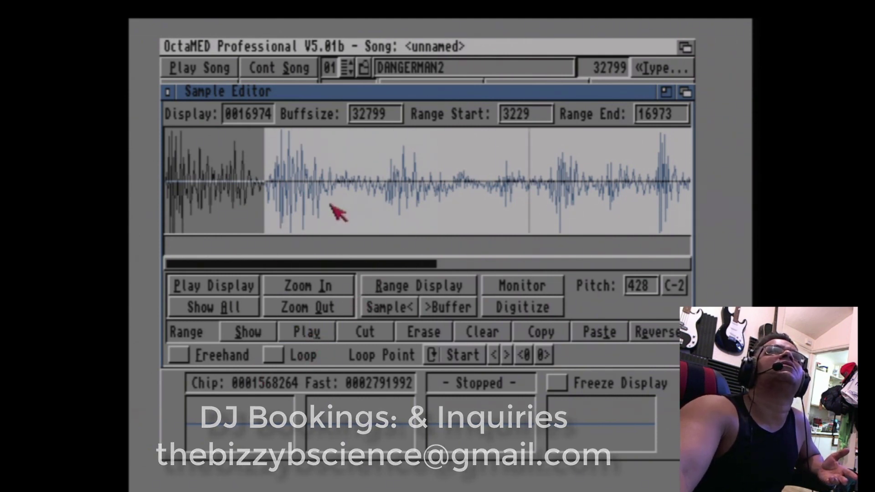
- Re-mark the range from sample 6932 to the end, audition it, and copy it
click(380, 187)
drag(379, 188, 691, 187)
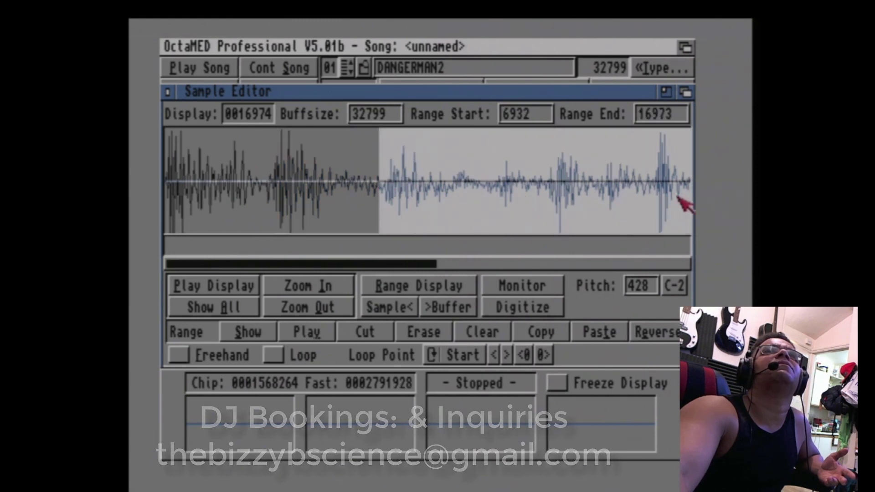
click(306, 332)
click(306, 332)
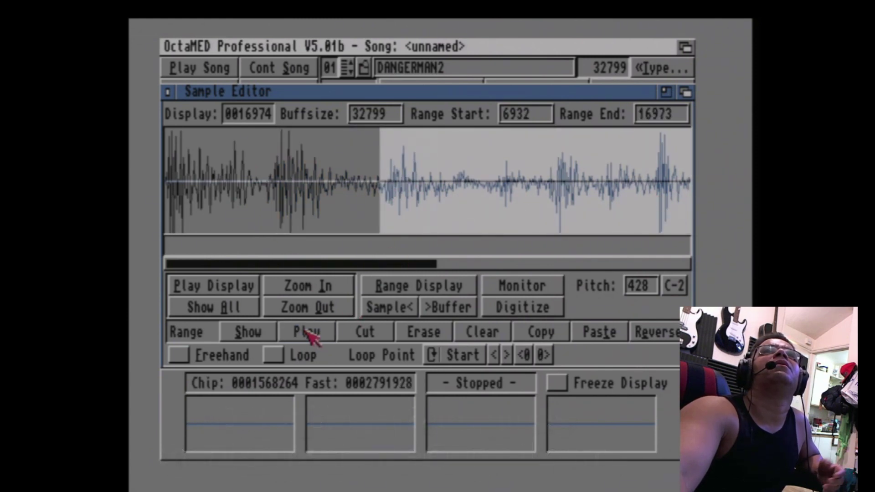
click(306, 332)
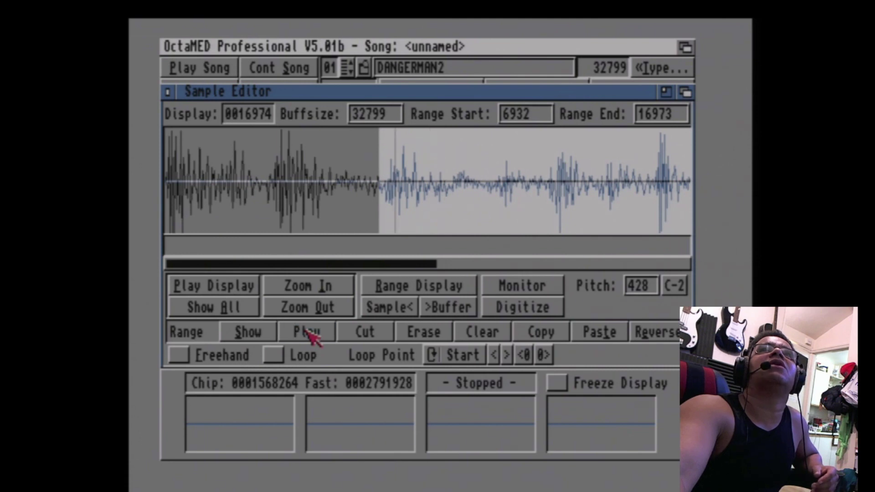
click(306, 333)
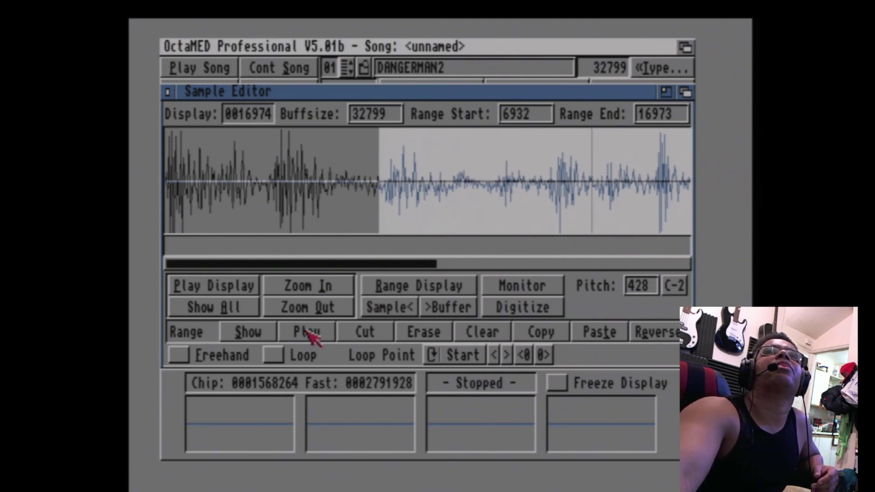
click(306, 333)
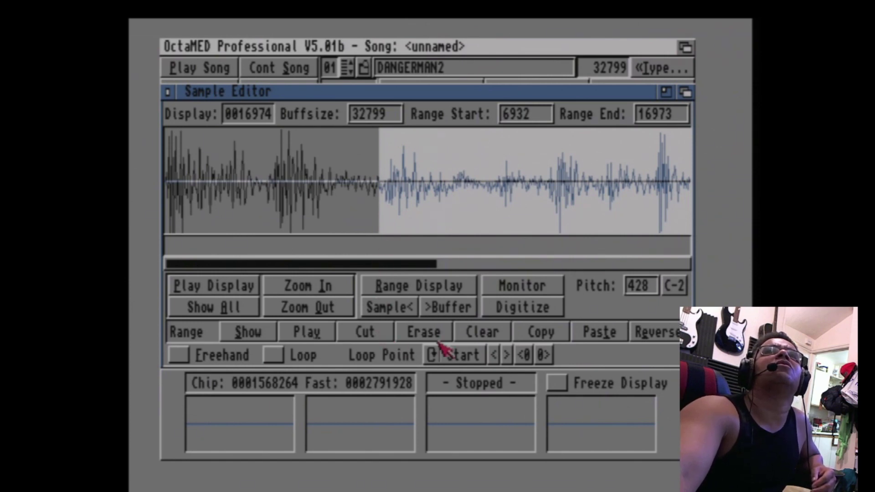
click(528, 337)
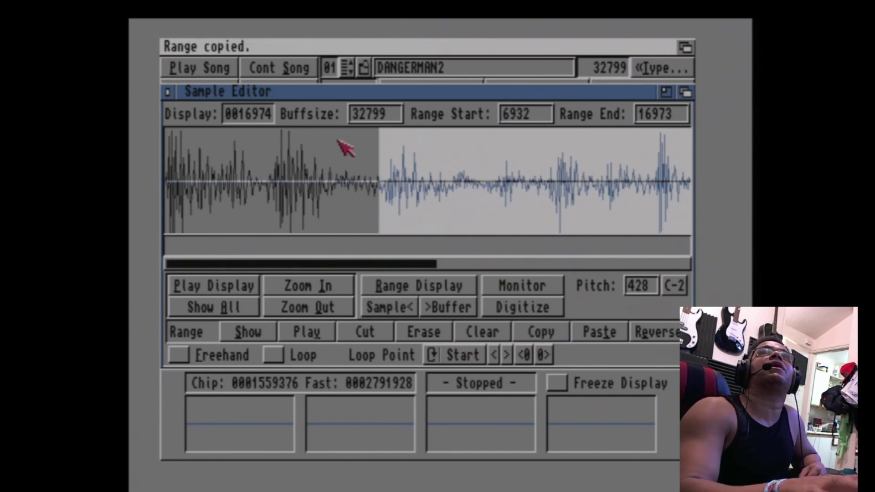
key(shift+Right)
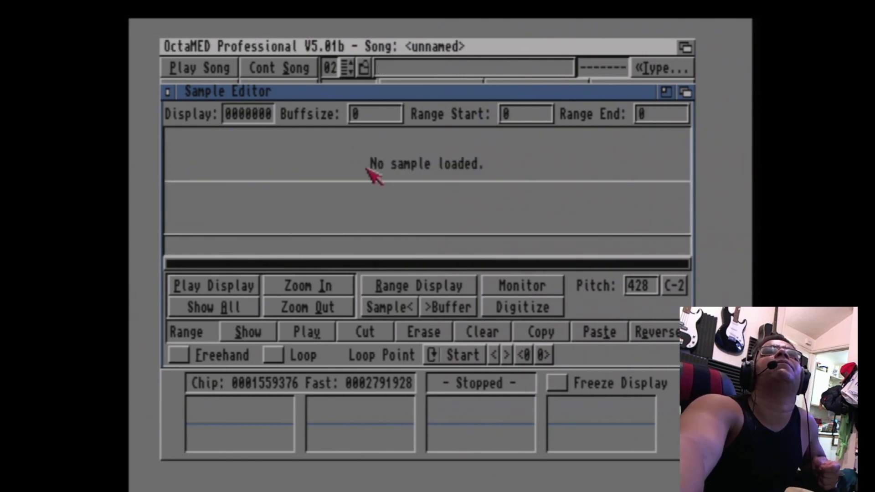
- Paste the copied 10042-sample chunk into instrument 02 and set a marker at 790
click(388, 308)
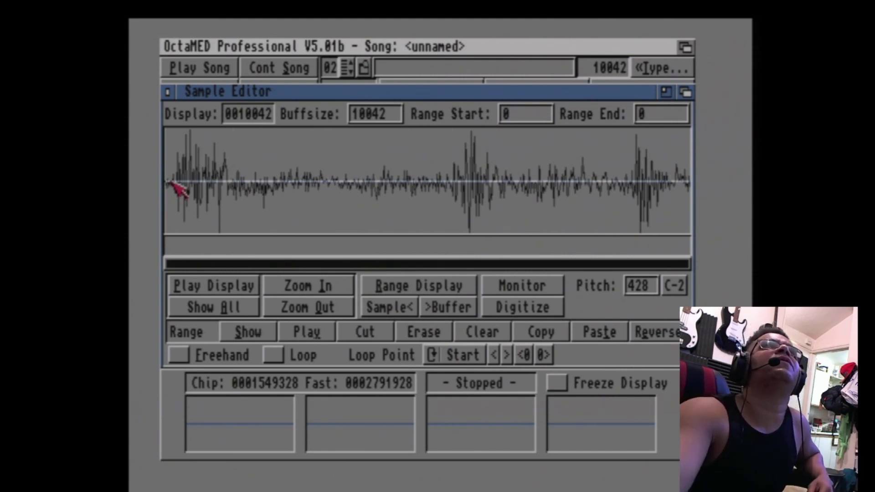
drag(173, 183, 161, 184)
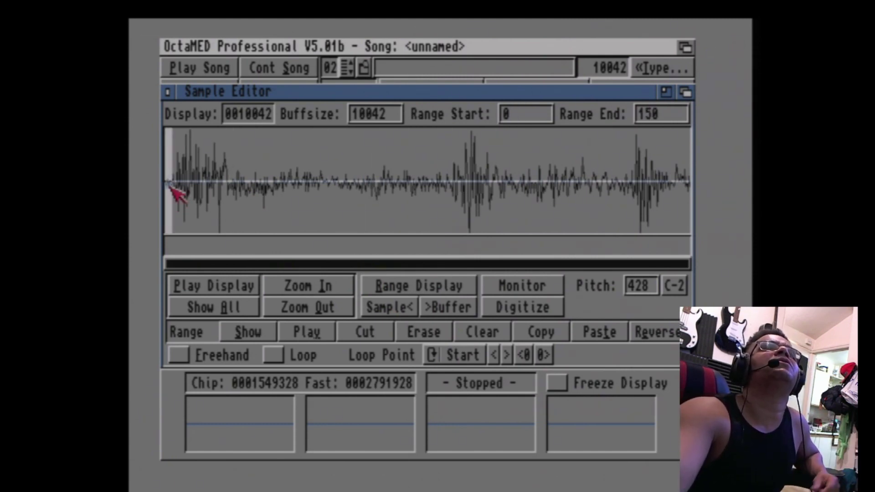
click(208, 195)
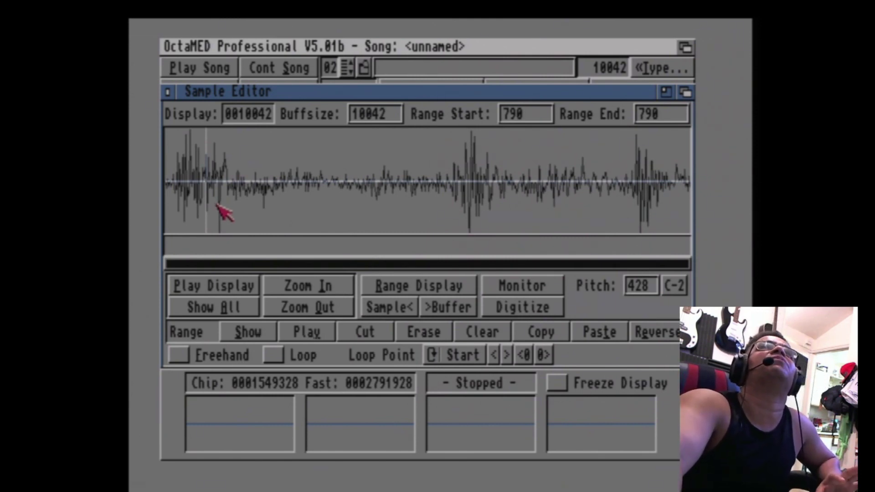
right_click(212, 41)
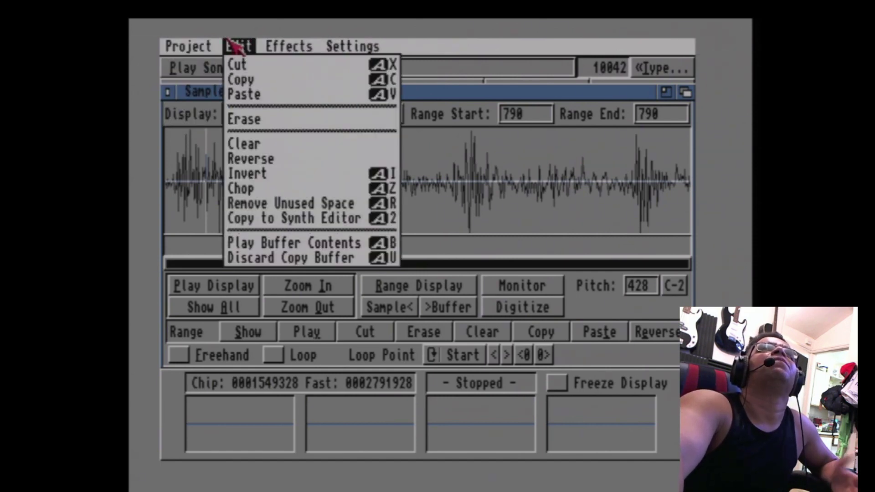
- Back in the block, with playback and Edit on, record an E-7 hit of instrument 02 into track 0
click(167, 92)
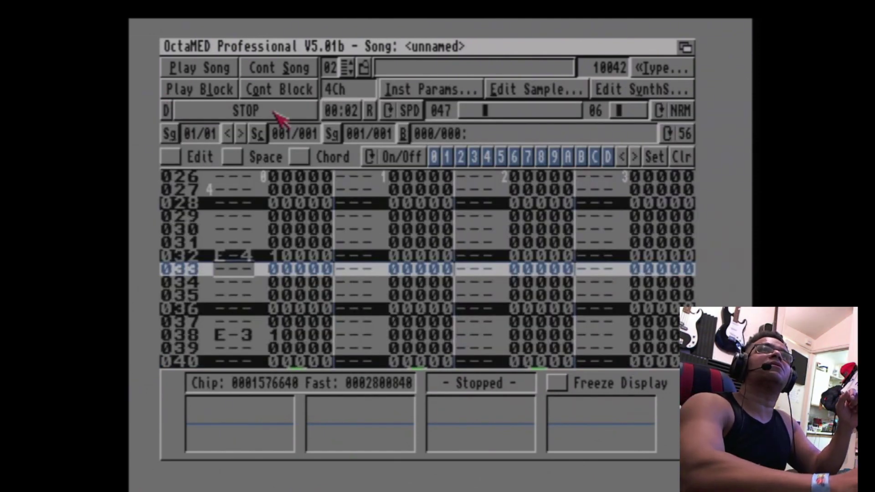
key(z)
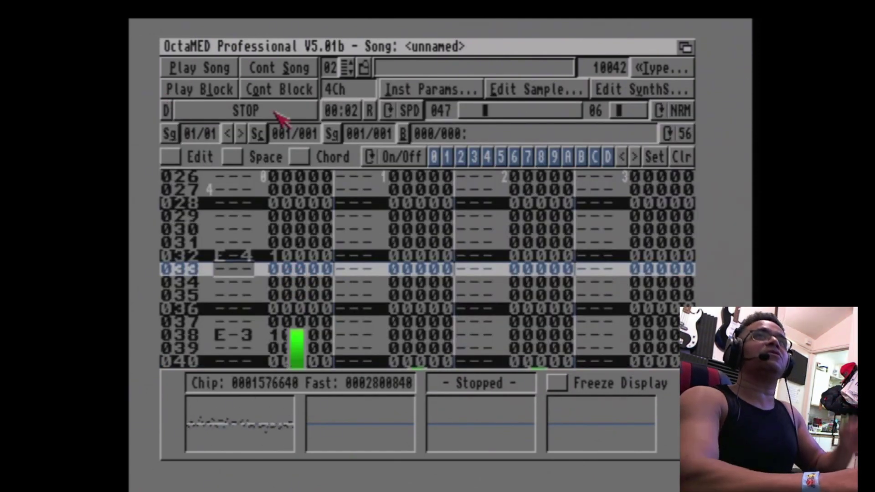
key(z)
click(187, 91)
click(187, 93)
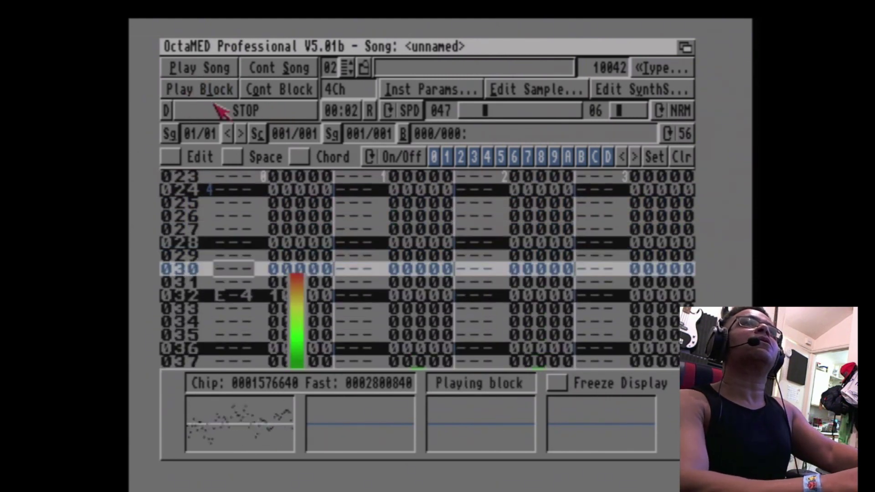
key(Escape)
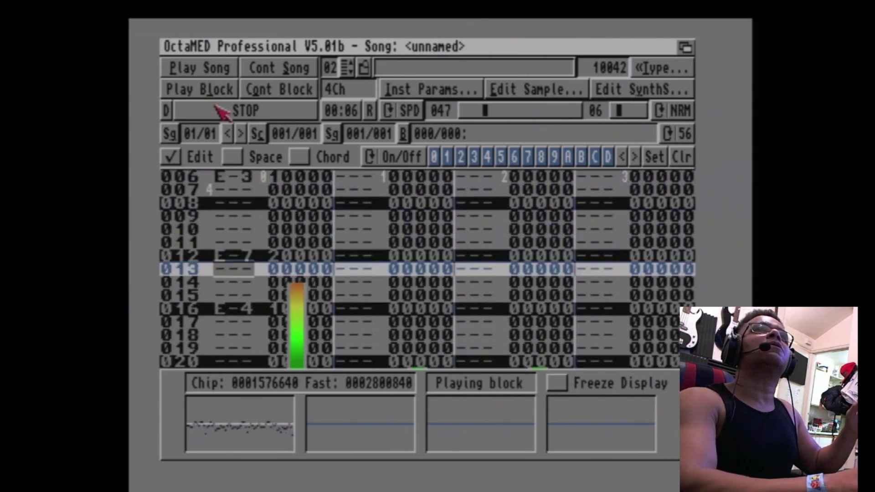
key(e)
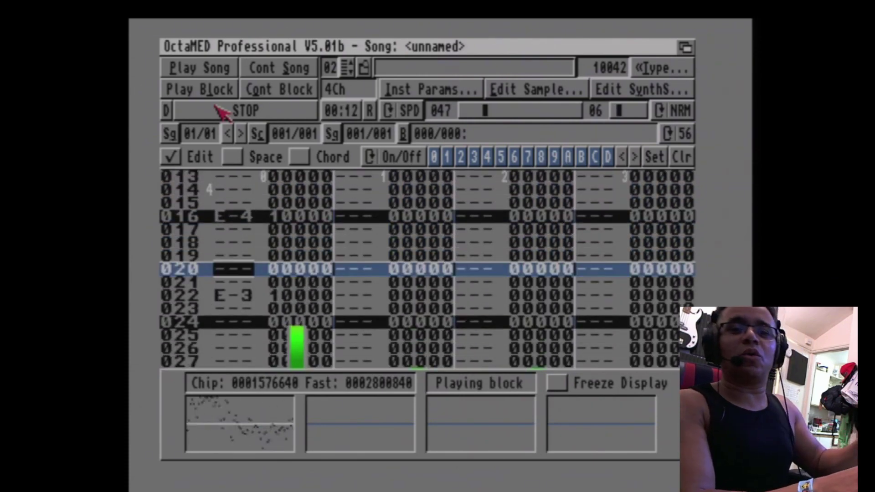
key(Escape)
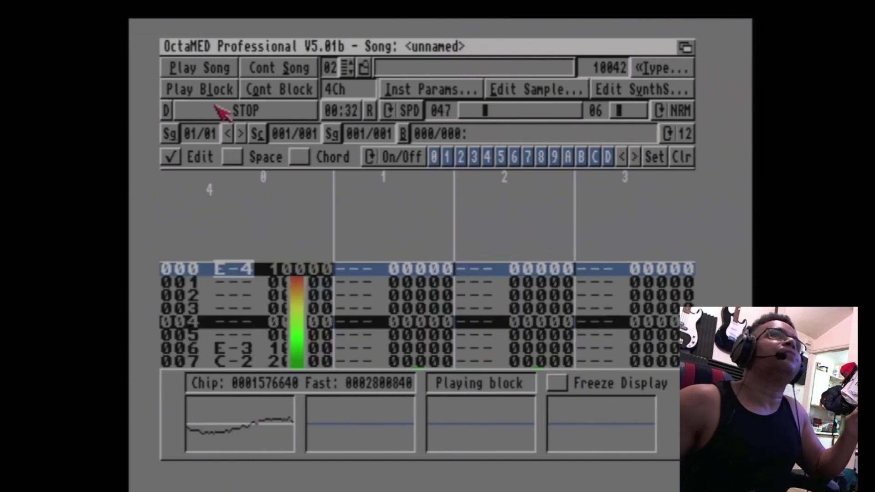
- Stop playback and step through rows 004–009 to check the E-3 and C-2 hits
click(222, 111)
key(Up)
key(Up)
key(Up)
key(Up)
key(Up)
key(Up)
key(Up)
key(Up)
key(Up)
key(Up)
key(Up)
key(Up)
key(Up)
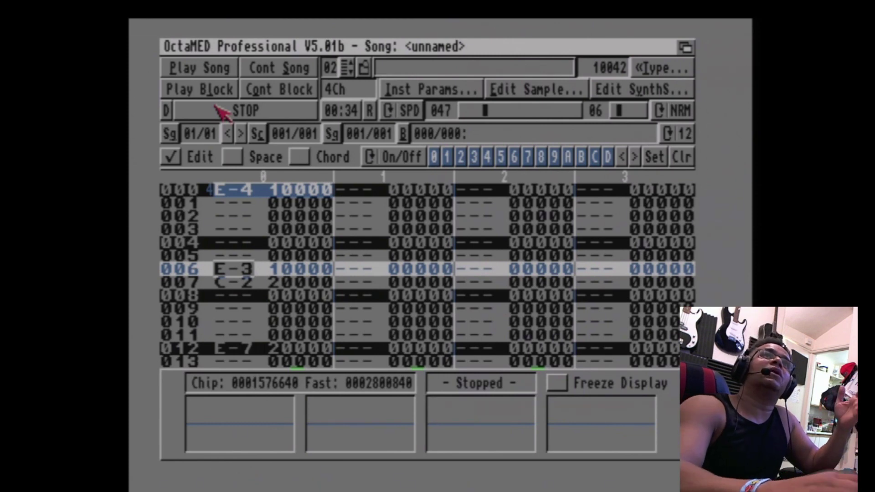
key(Down)
key(Down)
key(Down)
key(Up)
key(Up)
key(Up)
key(Down)
key(Down)
key(Down)
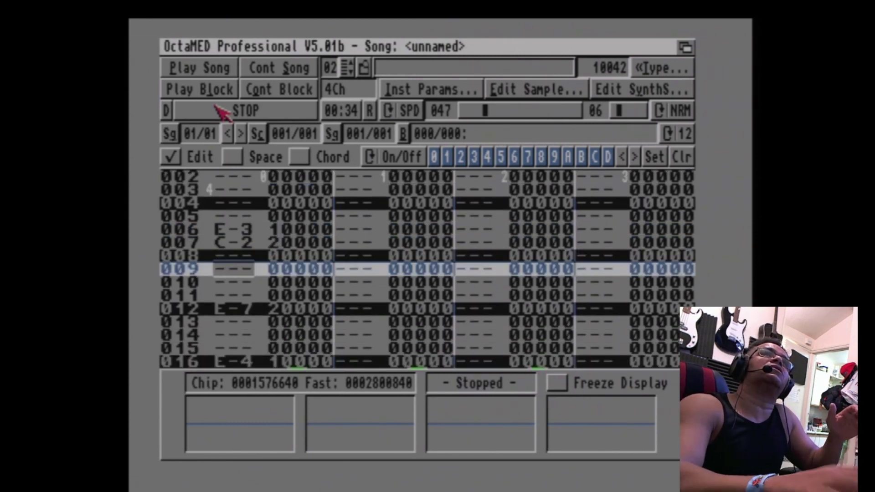
key(Up)
key(Up)
key(Up)
key(Up)
key(Up)
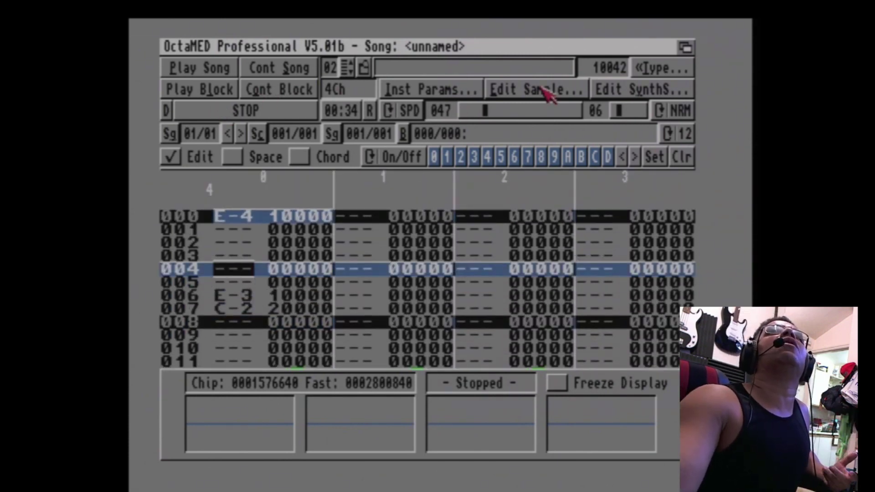
- In instrument 02's waveform, audition ranges and copy the narrower slice starting at 6675
click(540, 91)
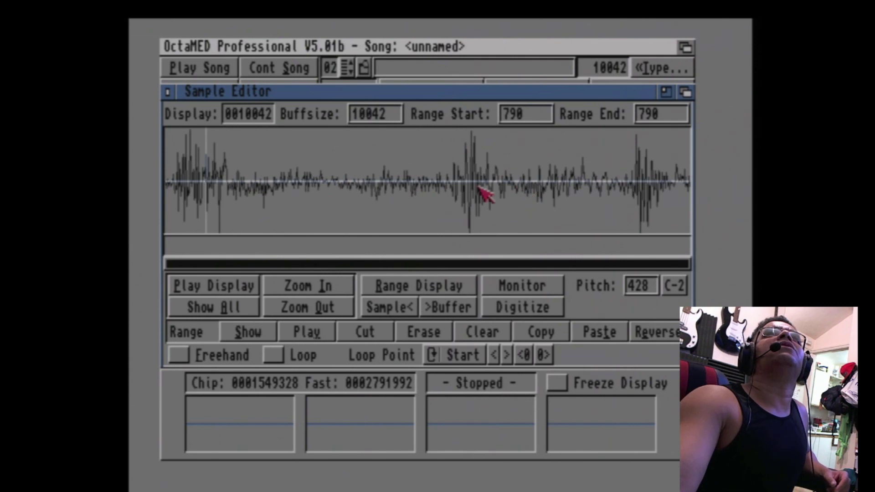
drag(445, 180, 695, 182)
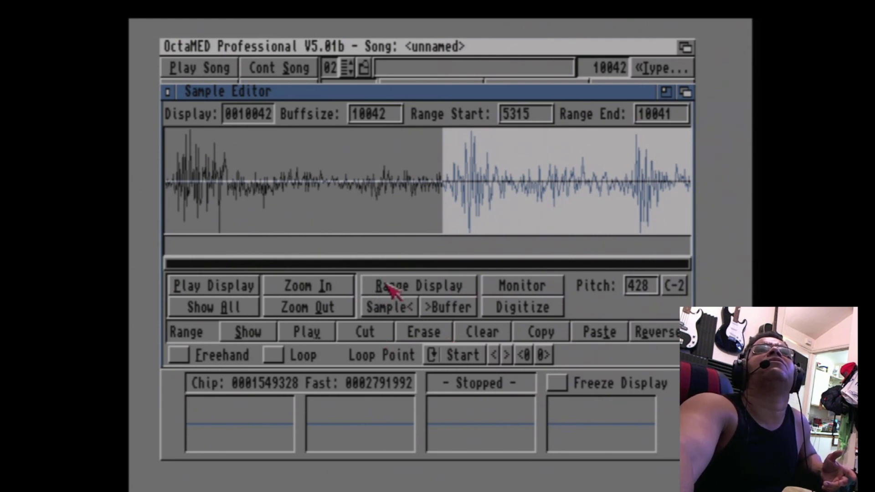
click(305, 332)
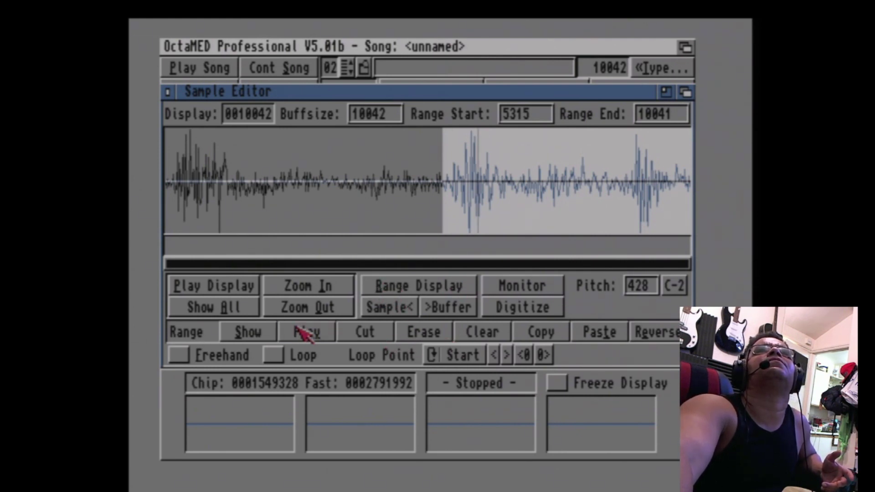
click(304, 333)
drag(516, 190, 620, 157)
click(286, 378)
click(295, 333)
click(300, 337)
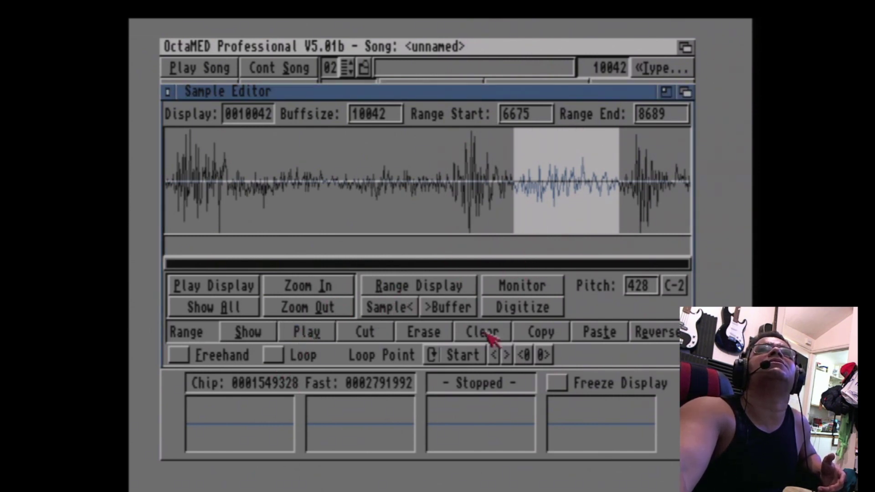
click(539, 333)
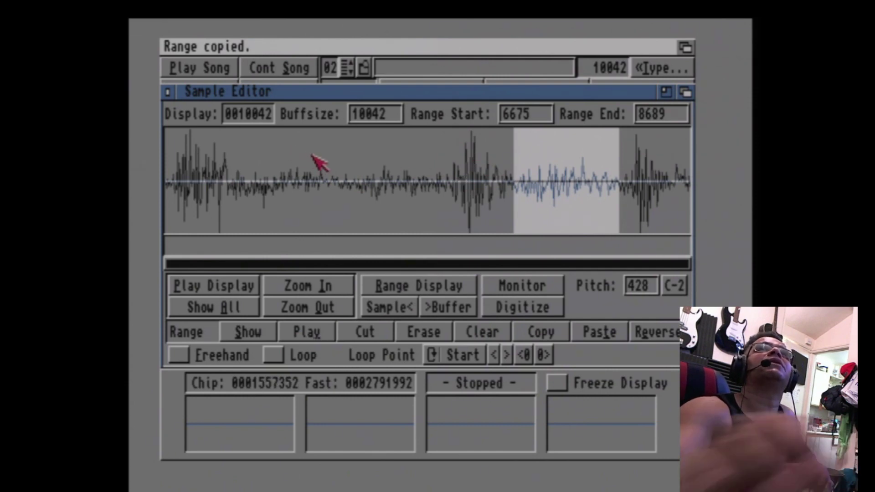
- Paste the slice into instrument 03 as a 2015-sample sound and close the Sample Editor
key(shift+Right)
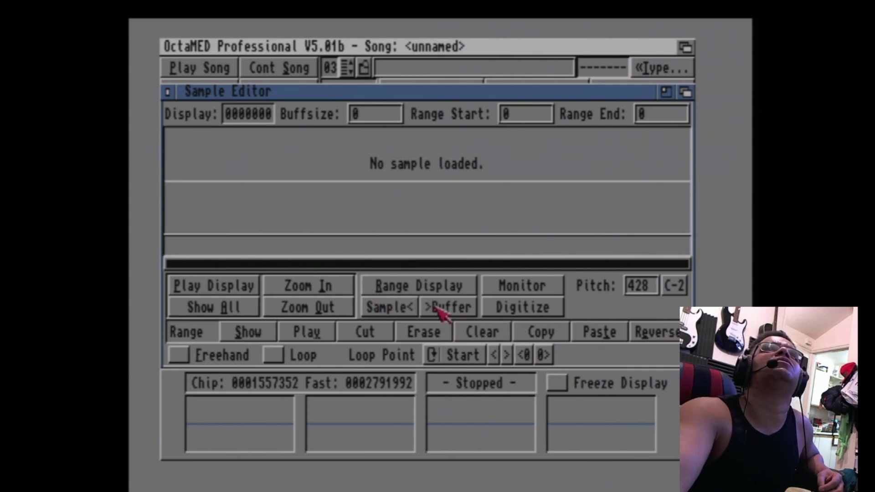
click(403, 312)
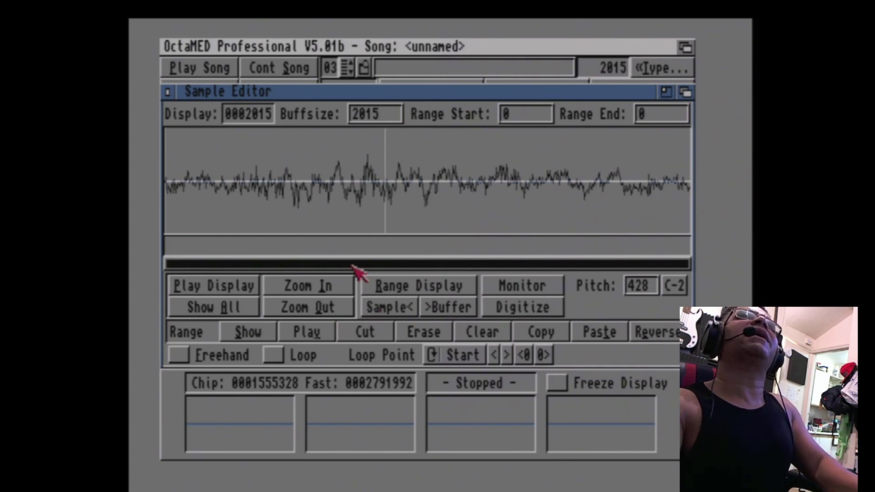
click(168, 91)
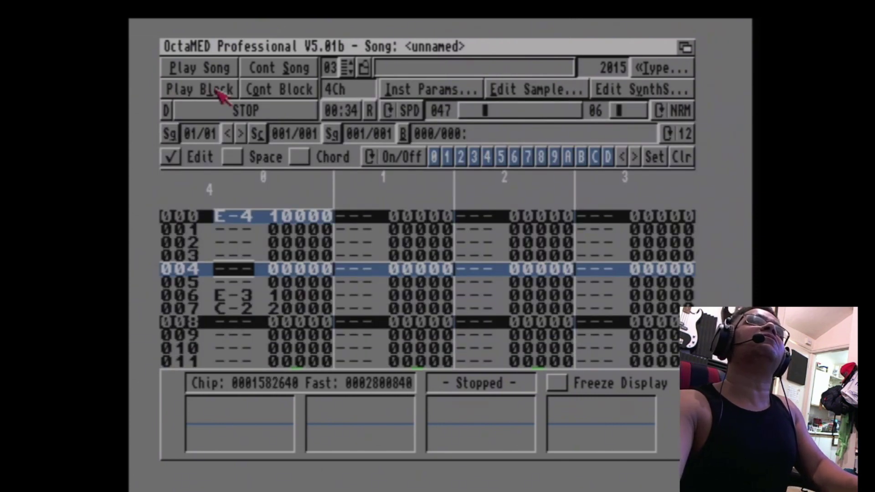
- Play the block briefly, then add and clear hold marks after the E-7 hit on row 012
click(215, 90)
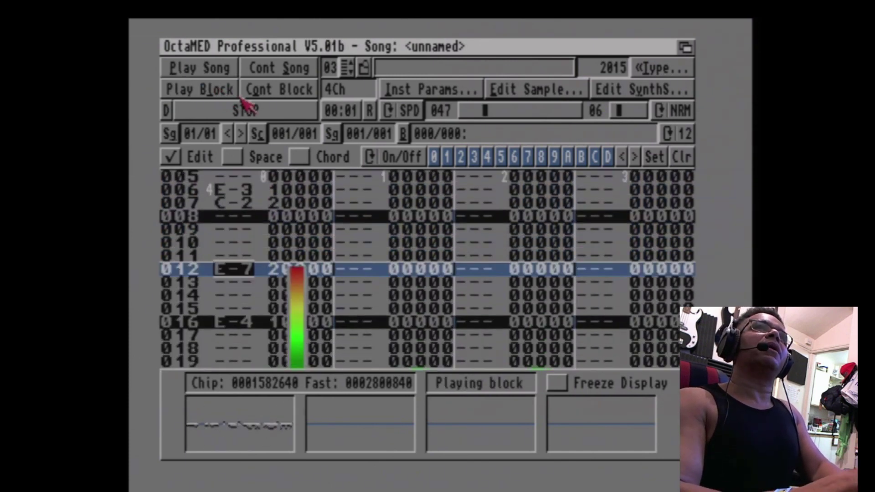
click(244, 103)
key(Return)
key(Return)
key(Up)
key(Up)
key(Up)
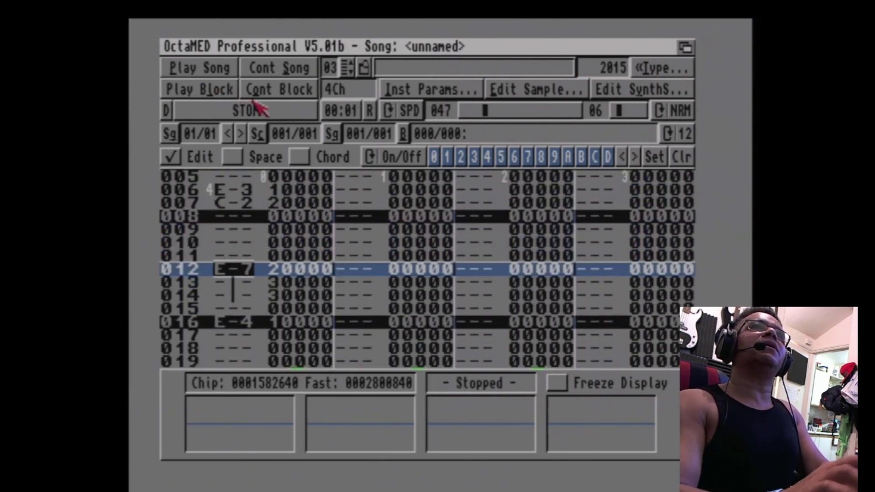
key(Down)
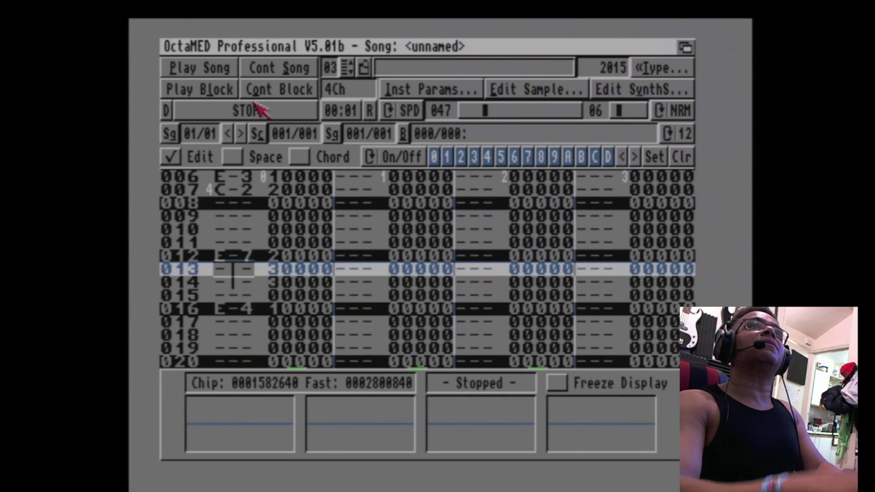
key(Delete)
key(Delete)
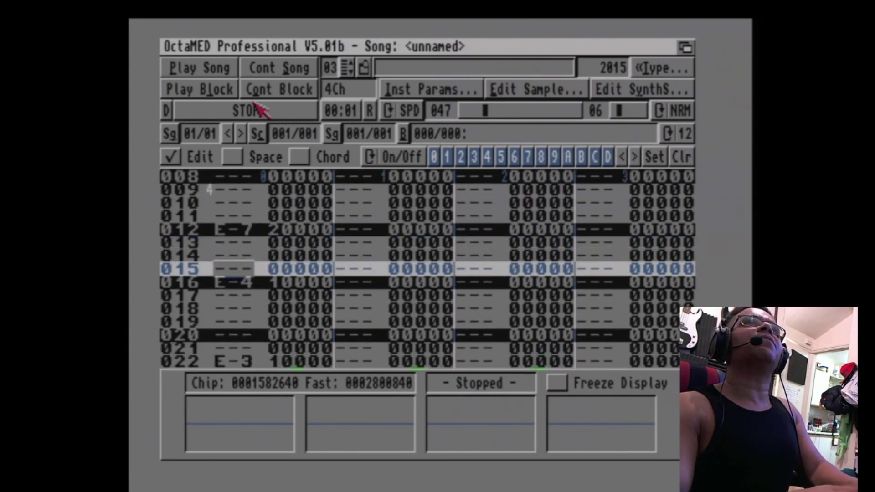
- Insert an empty row at 007 to push C-2 to row 008, then delete a row below
key(Up)
key(Up)
key(Up)
key(Up)
key(Up)
key(Up)
key(Up)
key(Up)
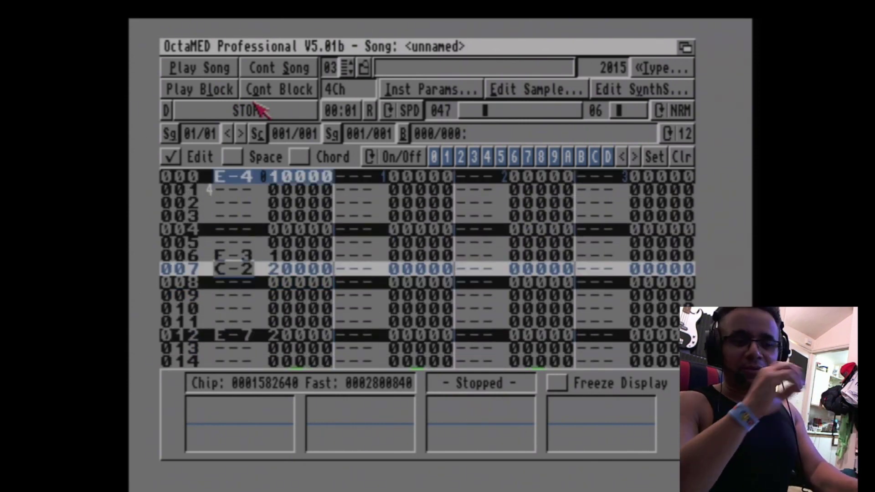
key(Up)
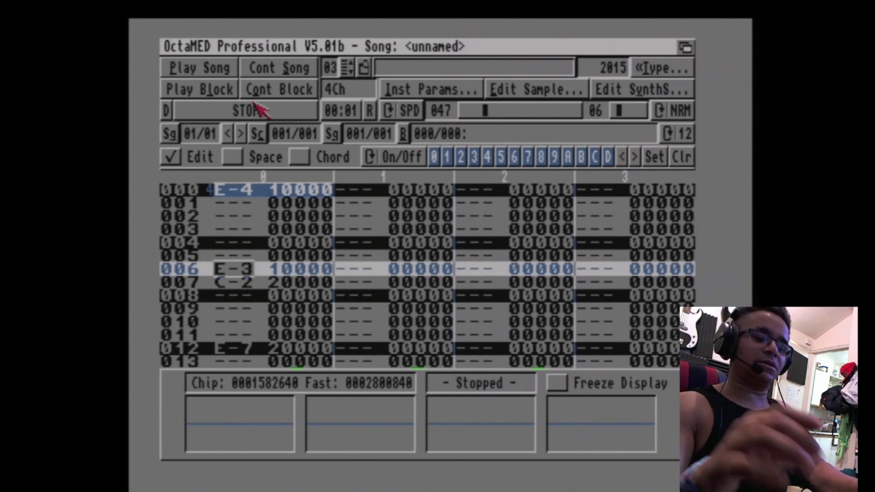
key(Down)
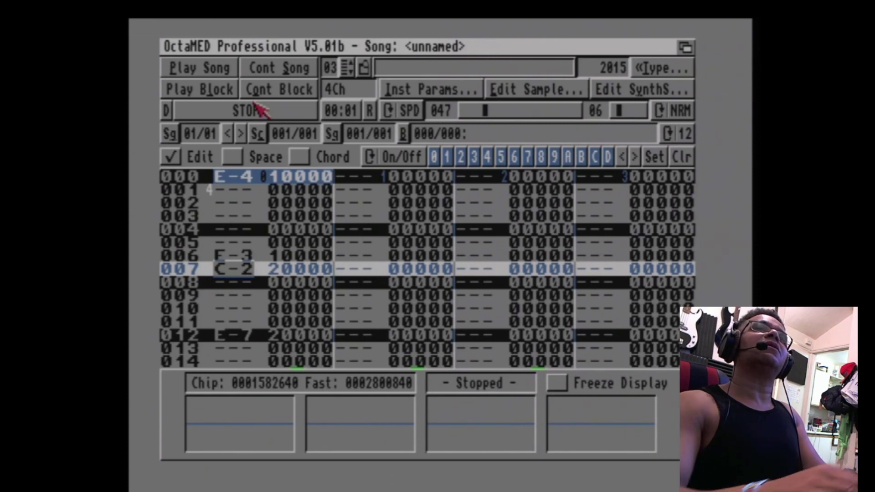
key(shift+Return)
key(Down)
key(Down)
key(Down)
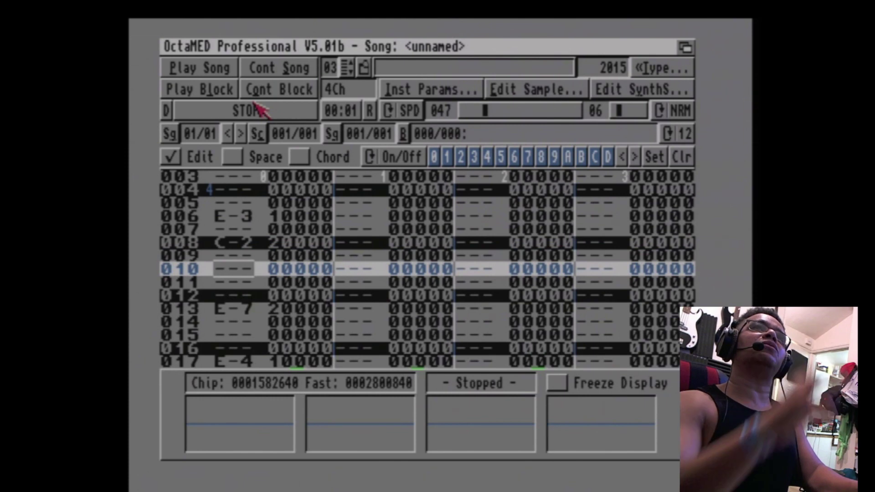
key(shift+BackSpace)
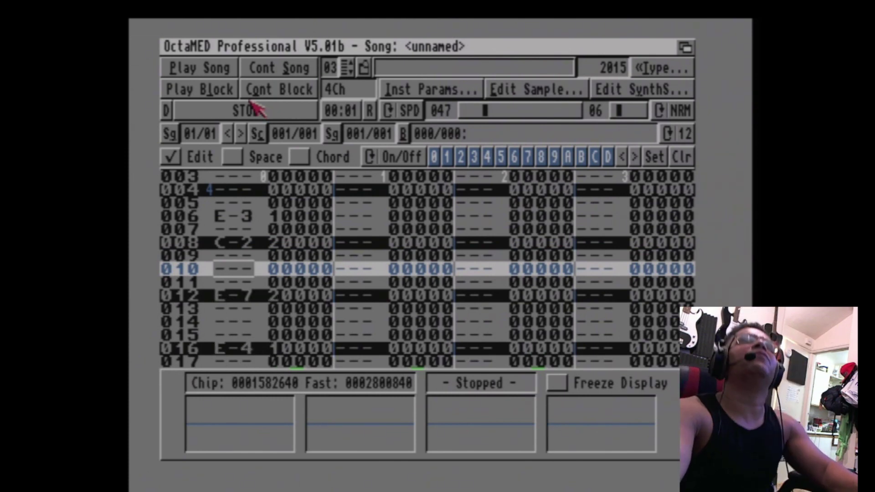
- Check the timing, then insert an empty row pushing the E-3 and B-1 hits down
click(227, 87)
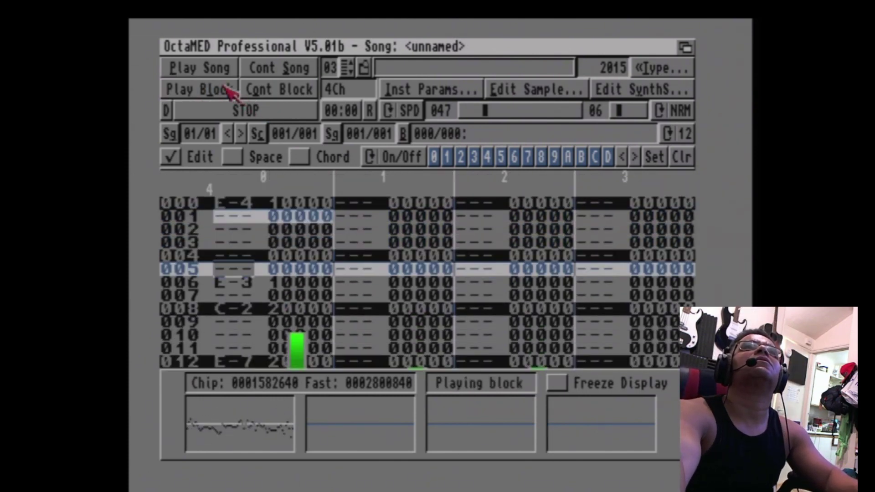
key(space)
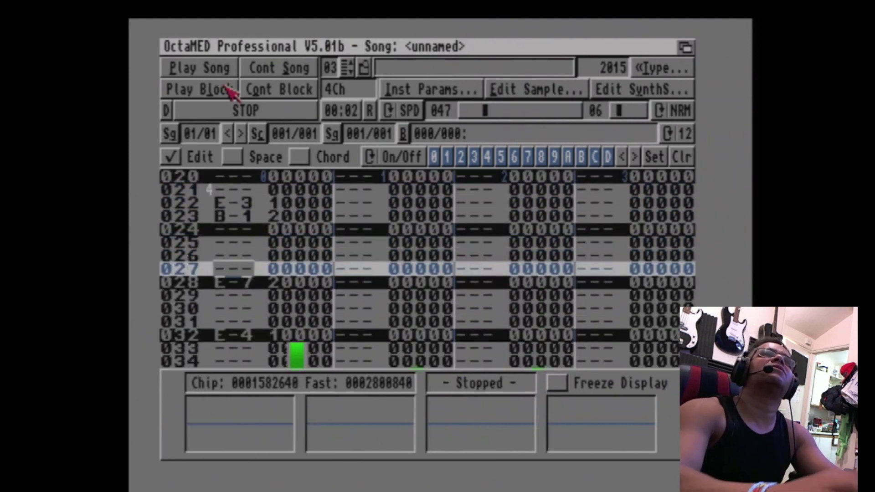
key(Up)
key(Up)
key(Up)
key(Up)
key(Up)
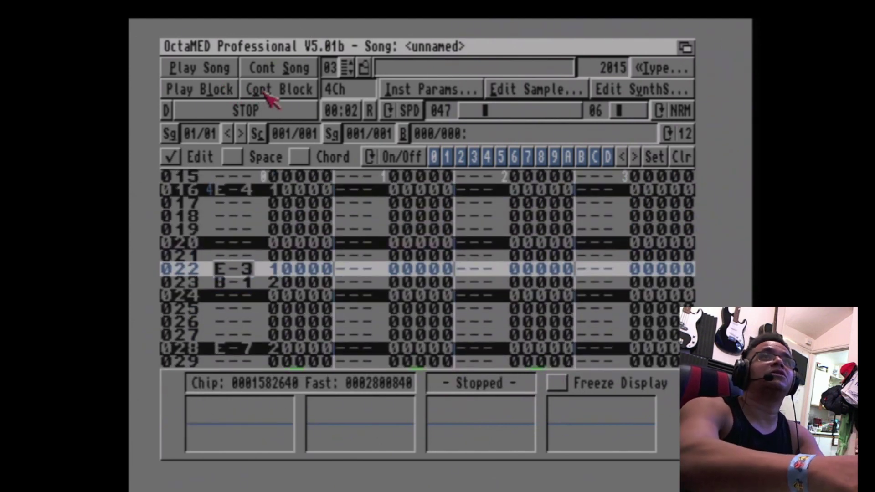
key(Return)
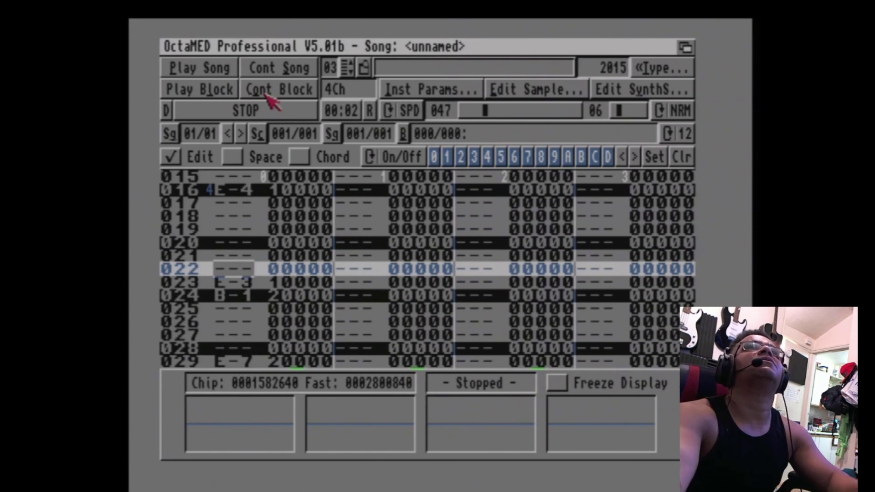
click(185, 89)
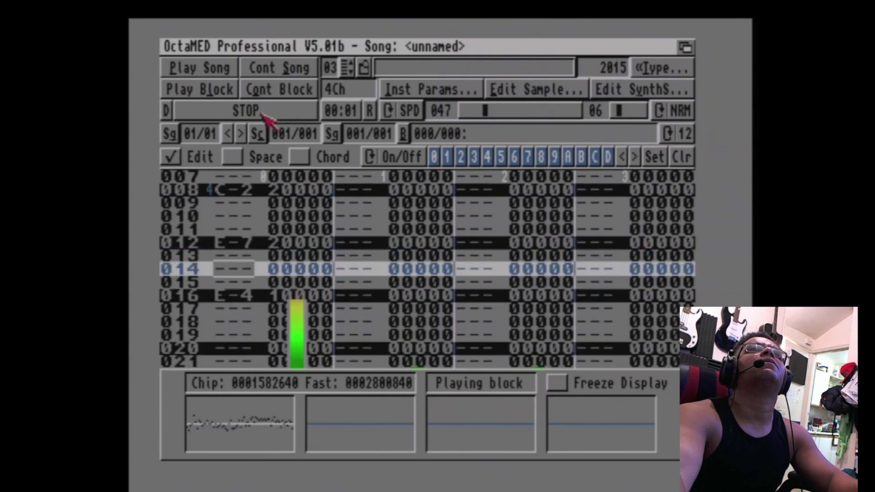
- Insert another empty row before the B-1 hit so it lands on row 024, then replay
click(262, 114)
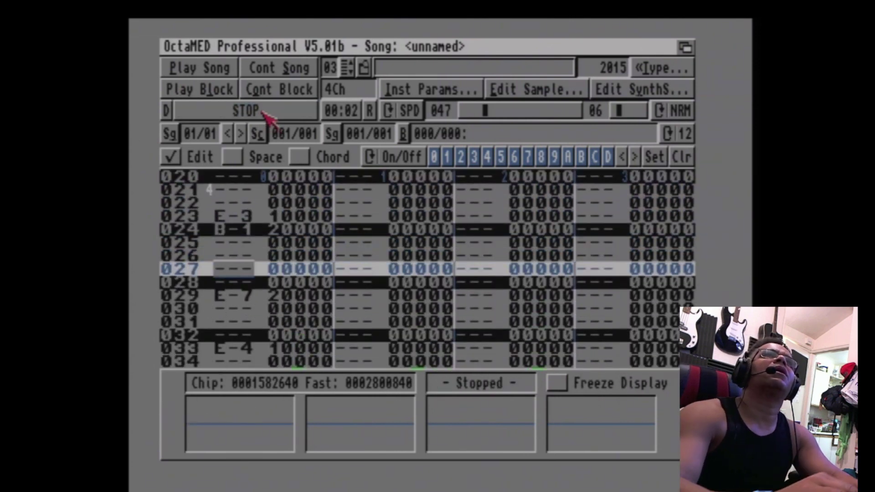
key(Up)
key(Up)
key(Up)
key(Up)
key(Up)
key(Up)
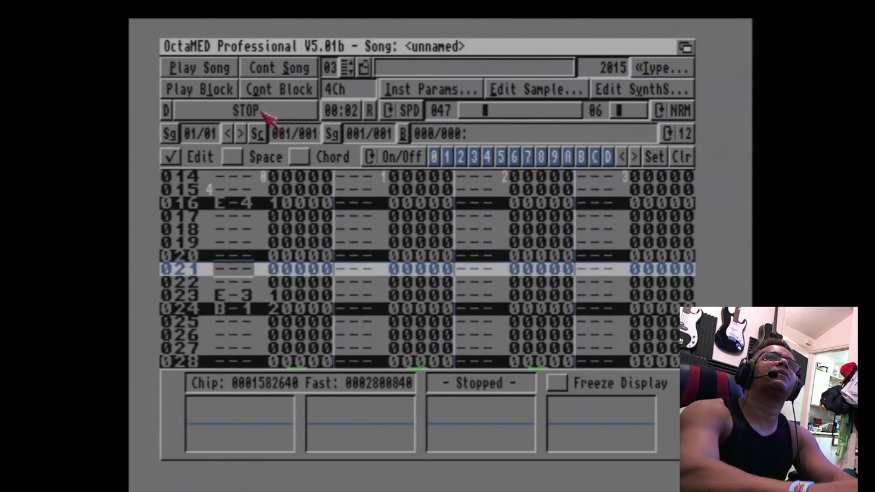
key(Down)
key(Down)
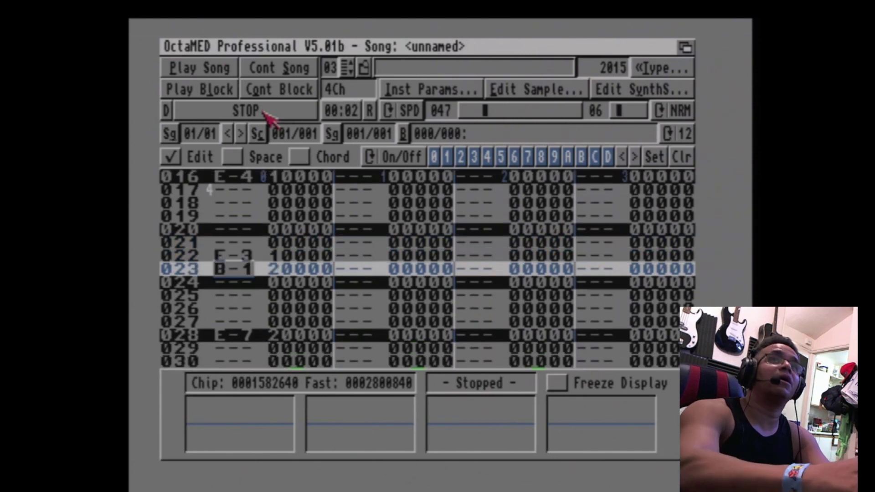
key(Delete)
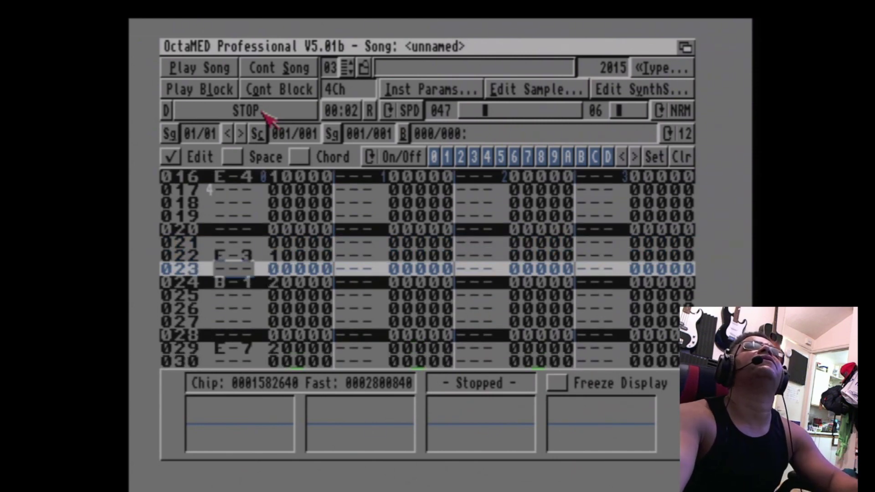
click(183, 89)
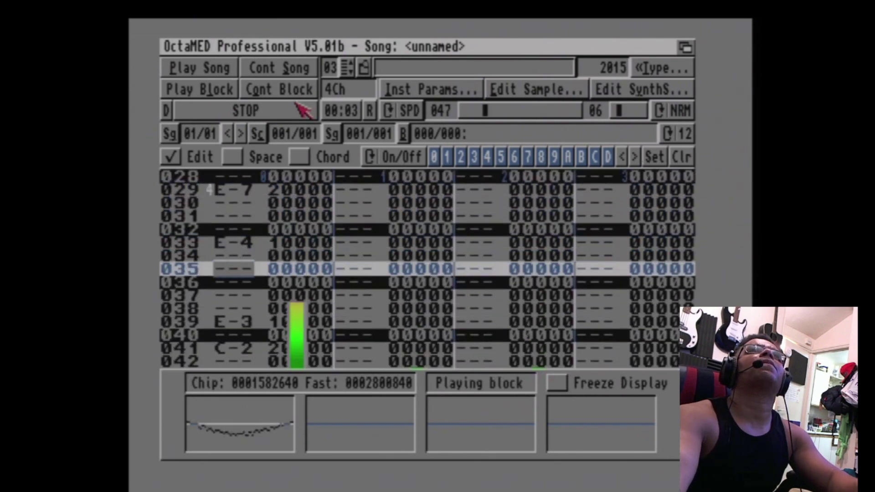
- Stop just before E-7 and delete a row to pull it up to row 028, then replay
click(213, 94)
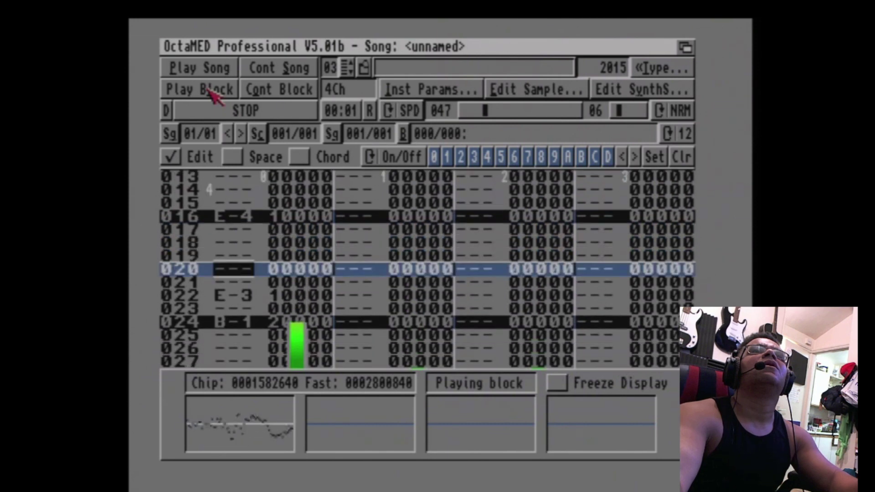
key(space)
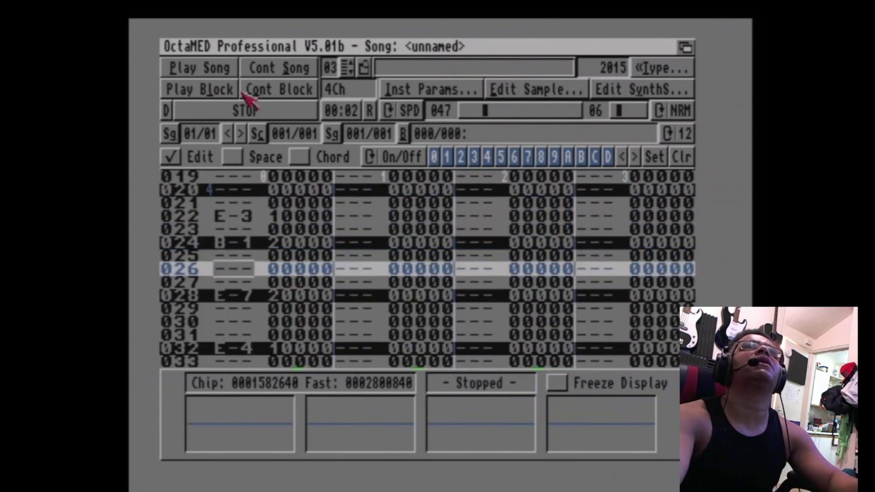
key(BackSpace)
click(204, 90)
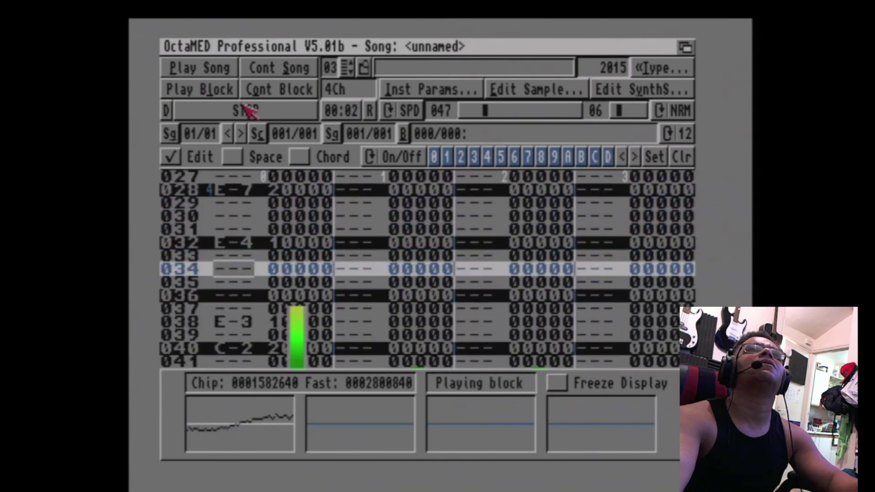
- Stop playback, check rows 043–045 around E-7, and play the block from the start
click(246, 110)
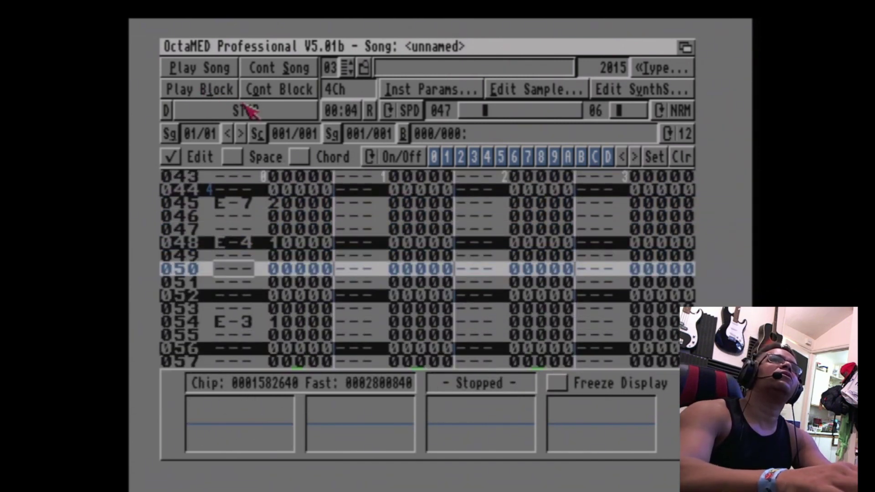
key(Up)
key(Up)
key(Up)
key(Up)
key(Up)
key(Up)
key(Up)
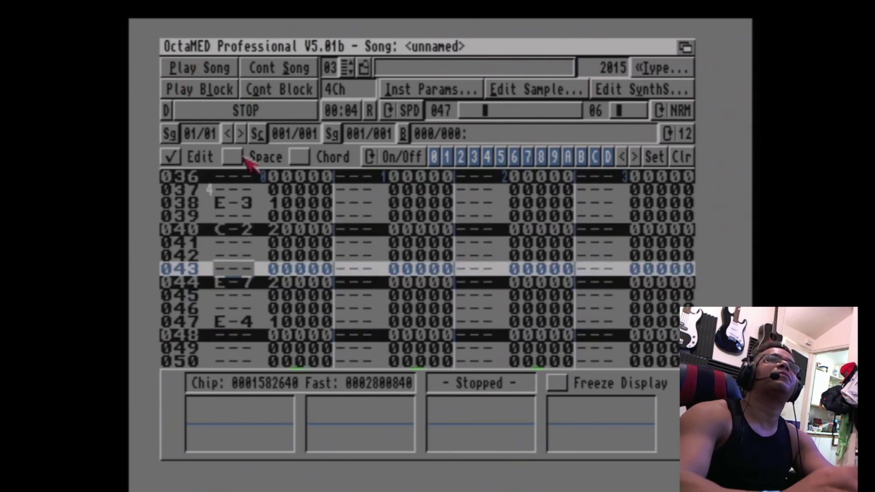
key(Down)
key(Down)
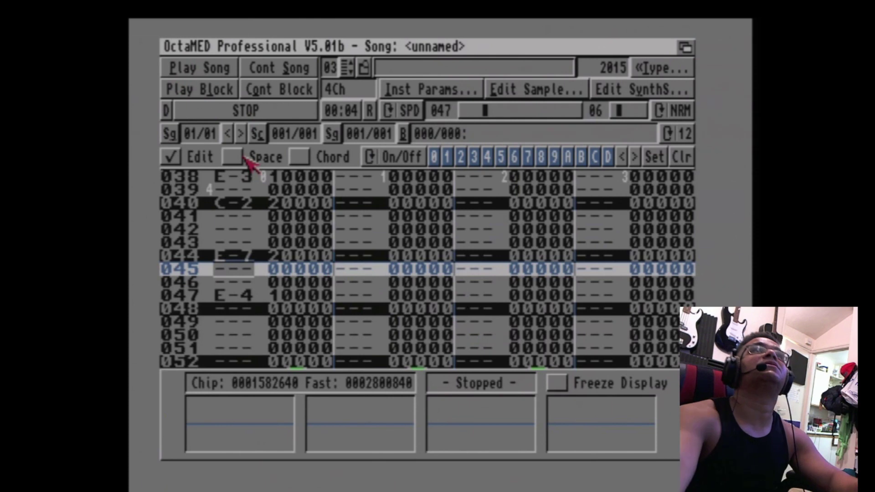
click(212, 90)
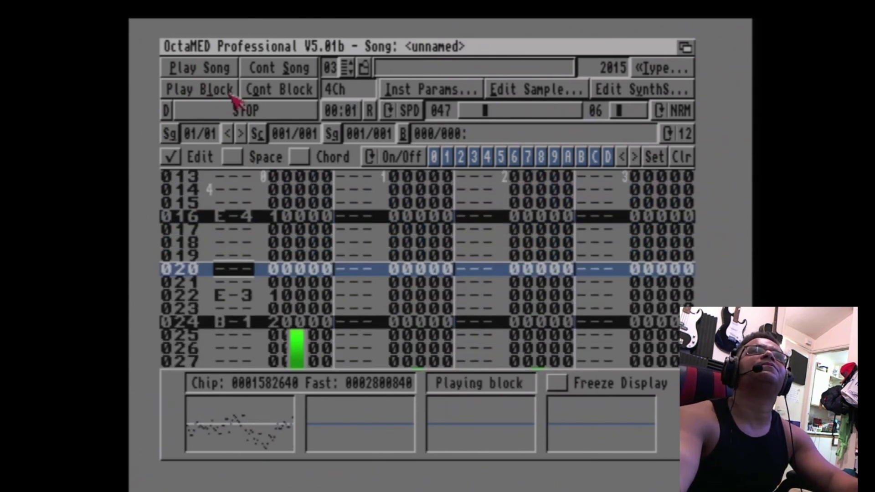